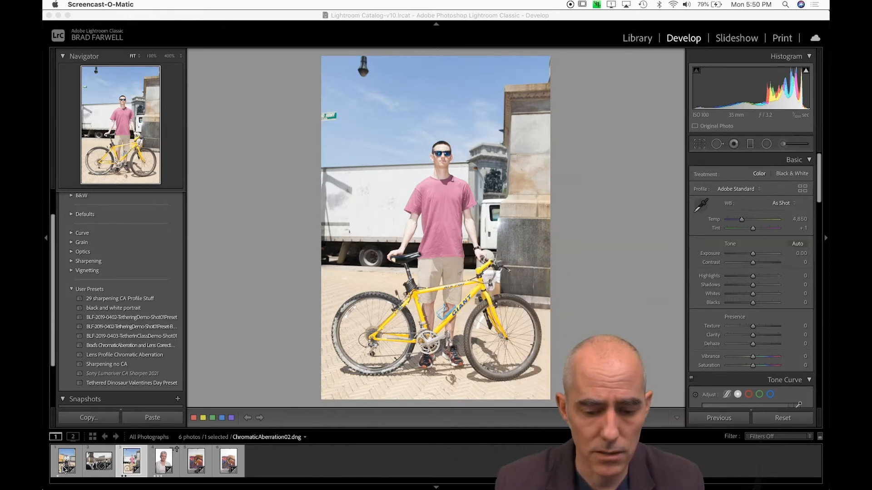
- Open ChromaticAberration02.dng from Lightroom in Photoshop and display it in full-screen mode, clear of the floating panels
click(162, 464)
click(162, 465)
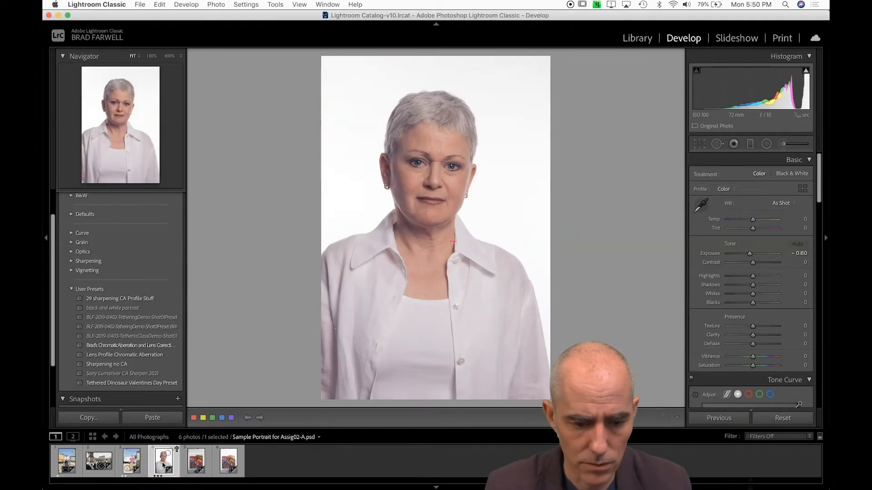
click(132, 459)
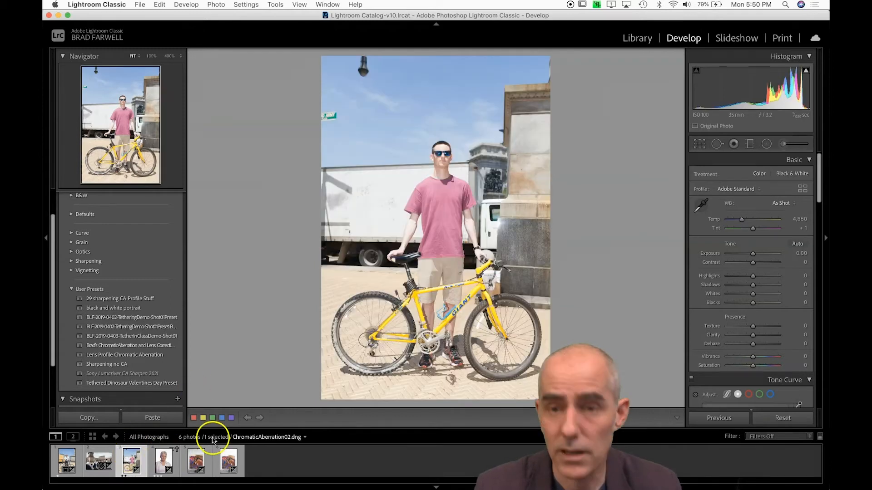
key(super+apostrophe)
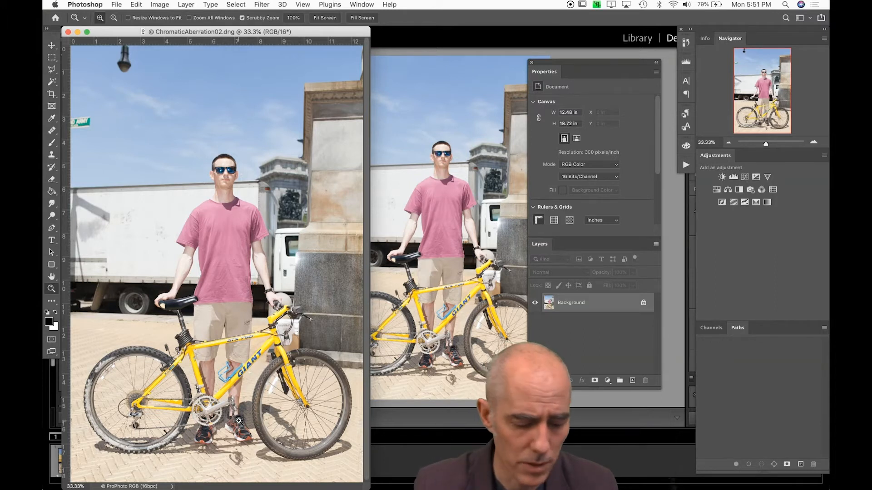
key(f)
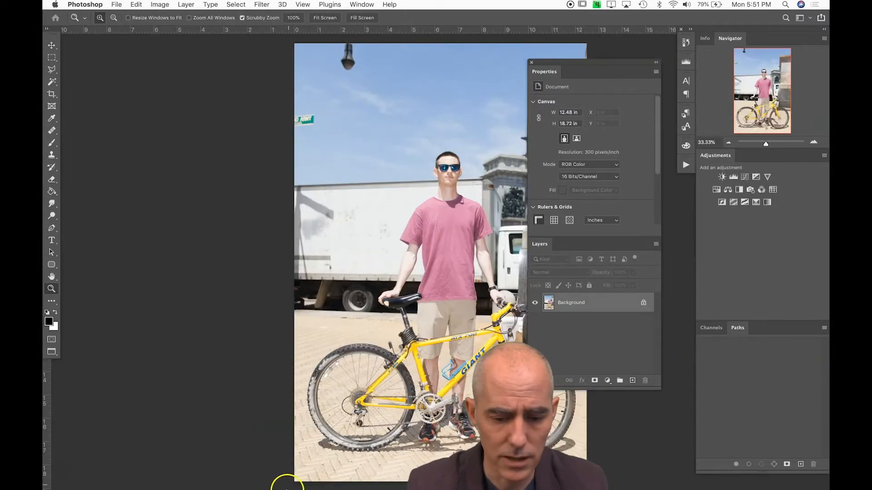
drag(443, 274, 352, 270)
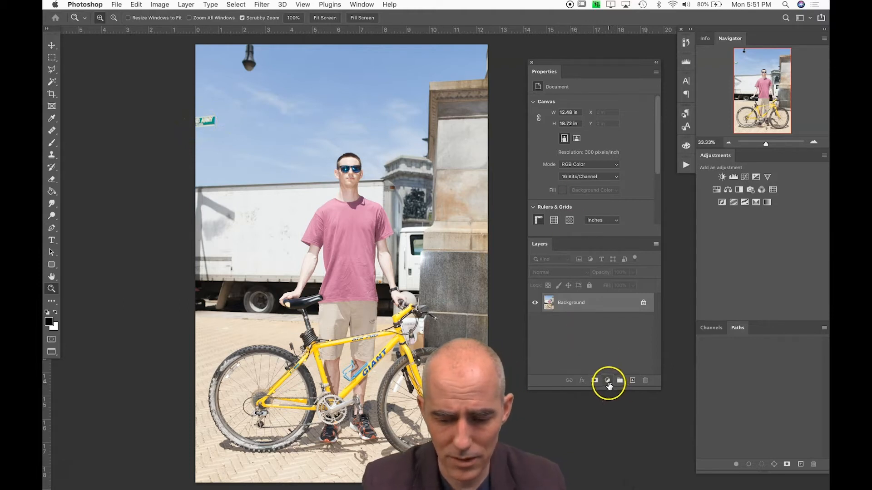
- Add a Curves adjustment layer above the photo and pull the middle of the RGB curve slightly down to darken the midtones
click(608, 383)
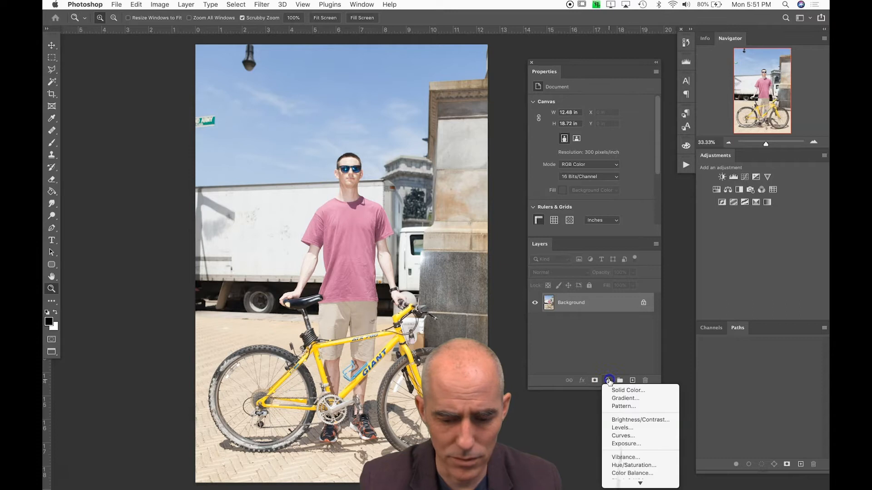
click(622, 437)
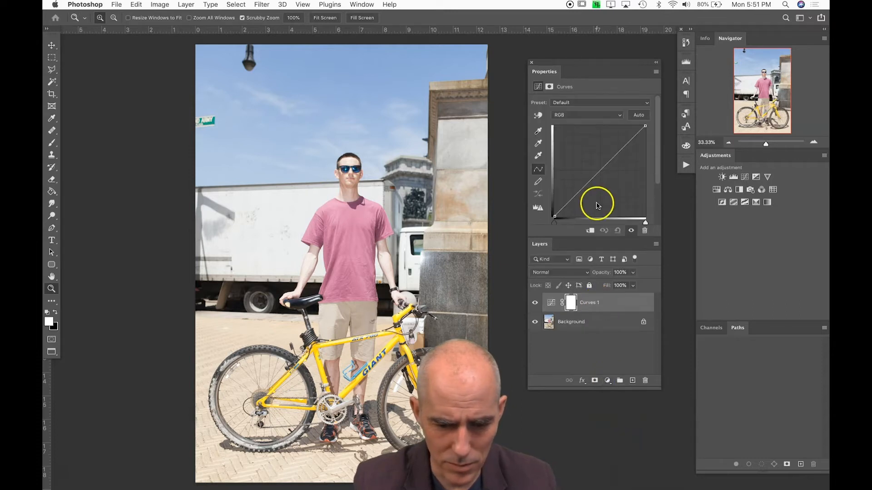
click(599, 172)
drag(598, 173, 600, 177)
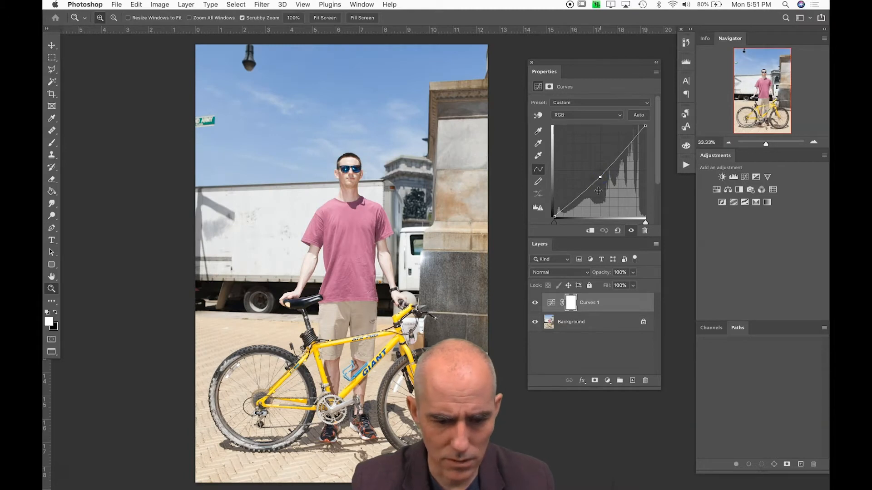
- Add a Black & White adjustment layer on top with Magentas set to -97 and Yellows to 115
click(608, 381)
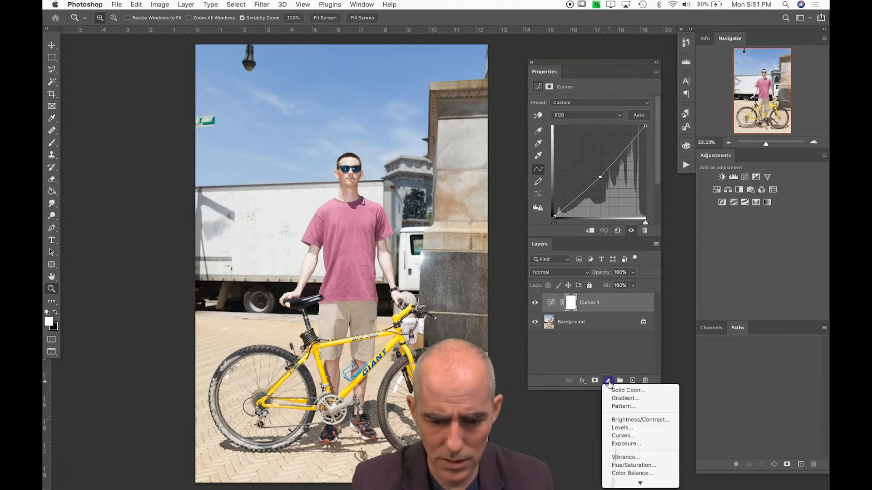
mouse_move(613, 482)
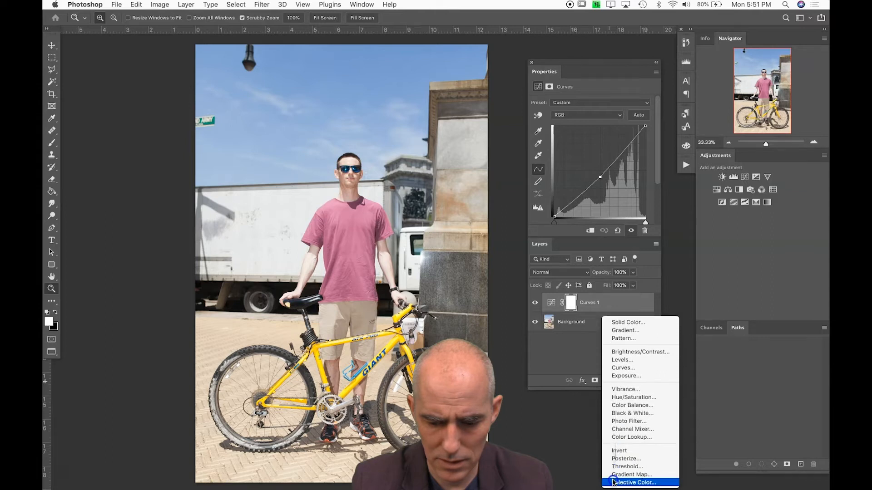
click(639, 413)
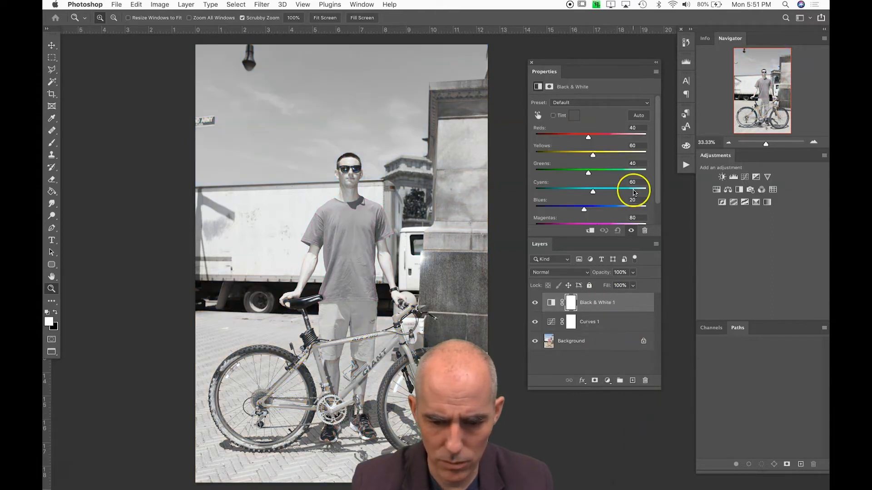
scroll(609, 204, down, 2)
drag(597, 202, 559, 200)
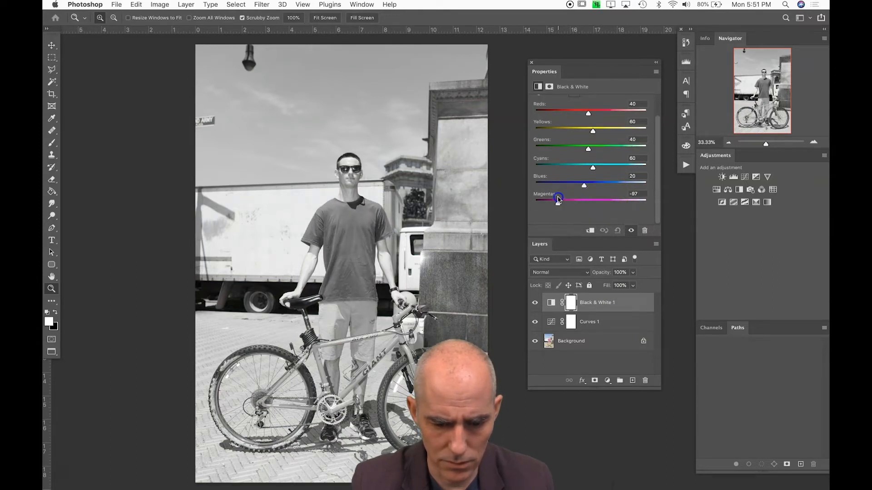
mouse_move(593, 132)
mouse_down()
mouse_move(567, 133)
mouse_move(605, 142)
mouse_up()
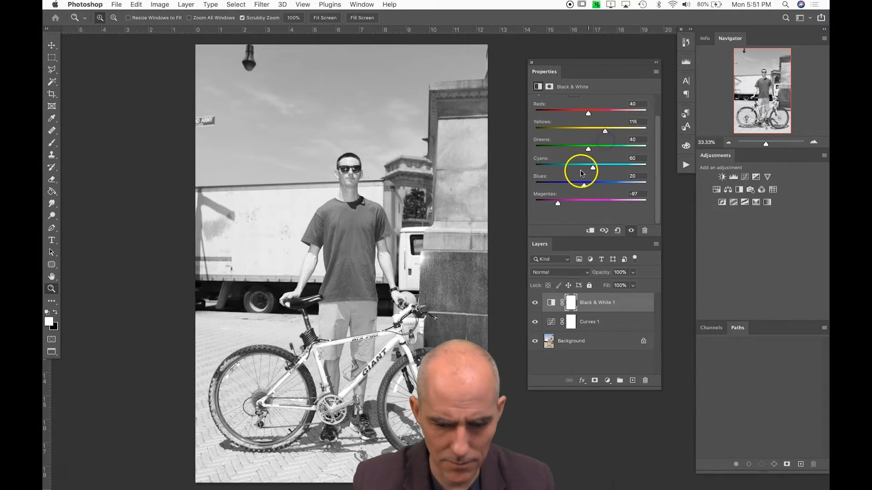
- Hide the Curves and Black & White adjustment layers and show them again to compare their effect on the photo
click(535, 322)
click(535, 303)
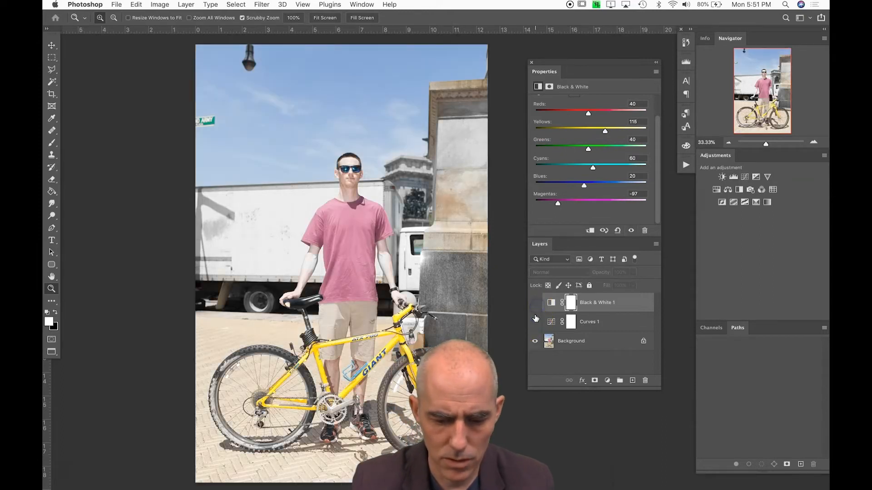
click(535, 322)
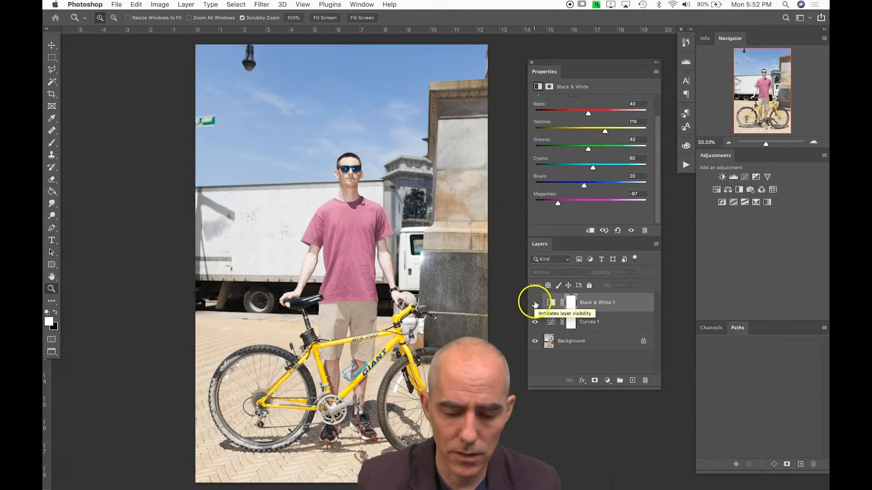
click(535, 304)
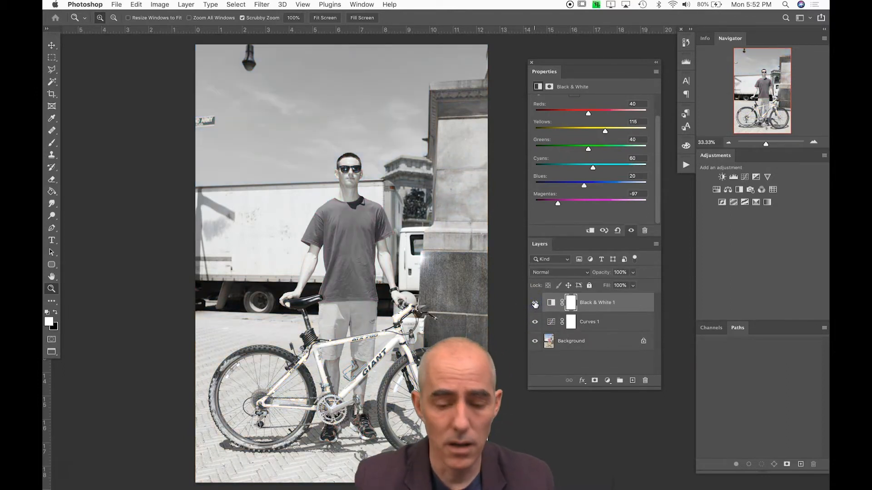
- Rename the Curves layer "OA Down Midtones" and the Black & White layer "OA Black and White Magenta Darker Yellow Lighter"
double_click(590, 321)
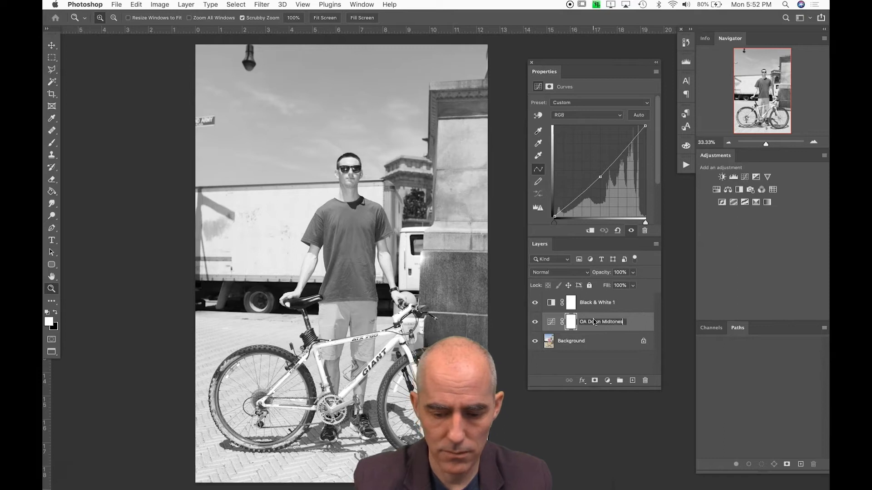
click(594, 302)
double_click(589, 303)
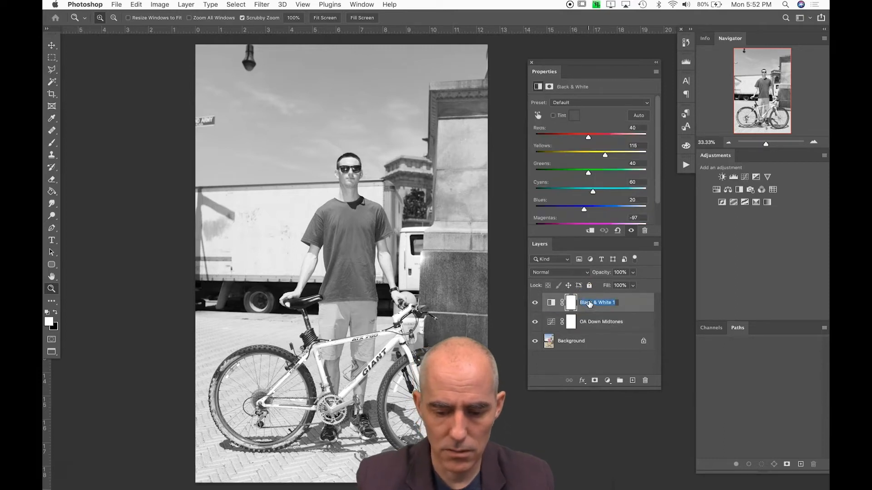
text(B&W)
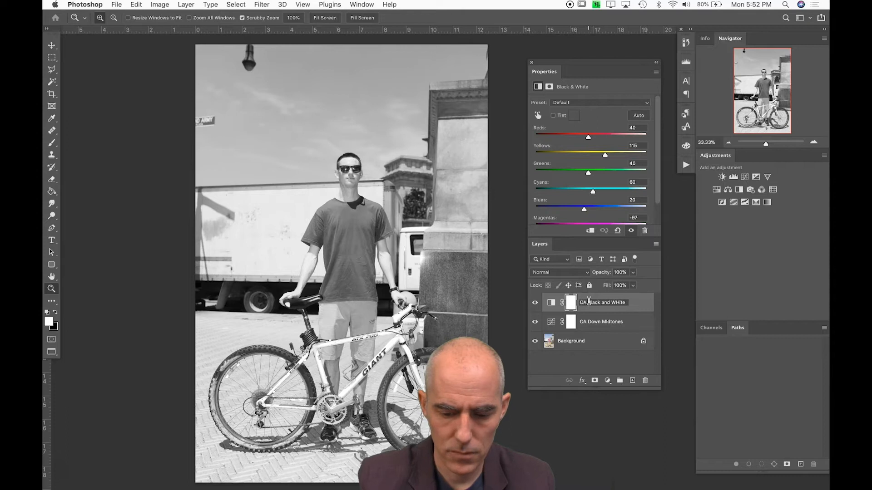
triple_click(618, 302)
key(BackSpace)
text(OA)
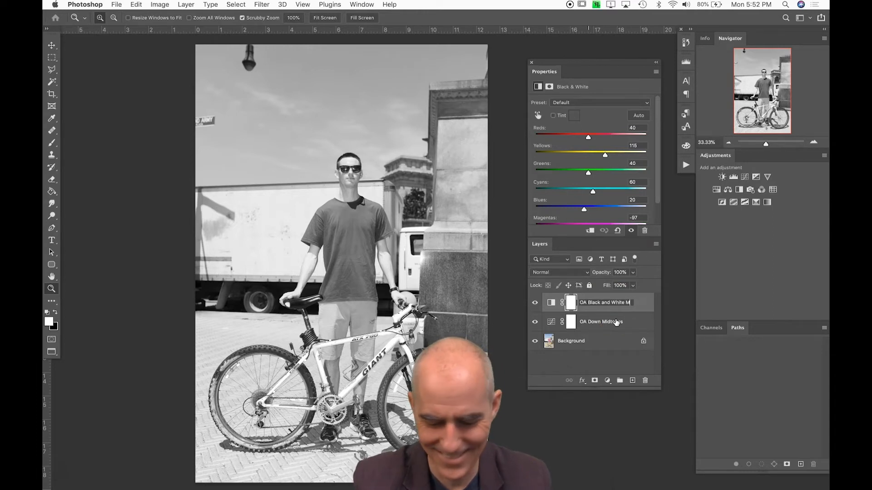
text(Black and White Magenta D)
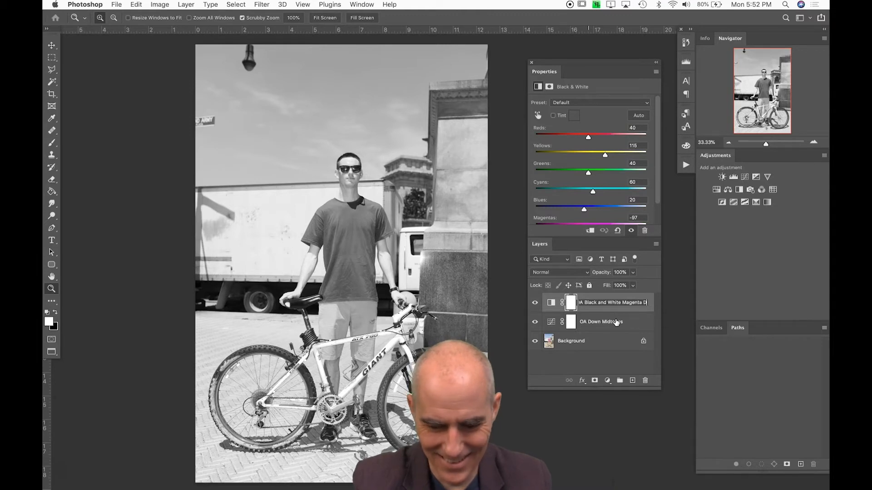
text(arker Yello)
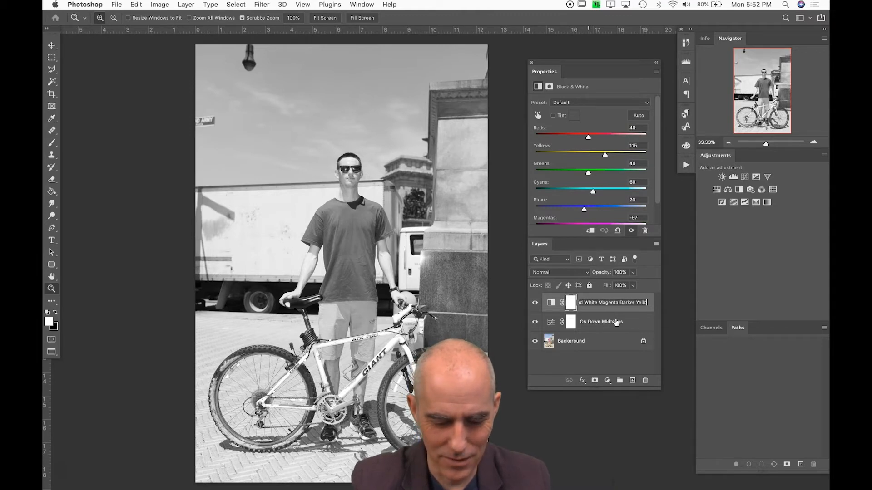
text(w Lighter)
key(Return)
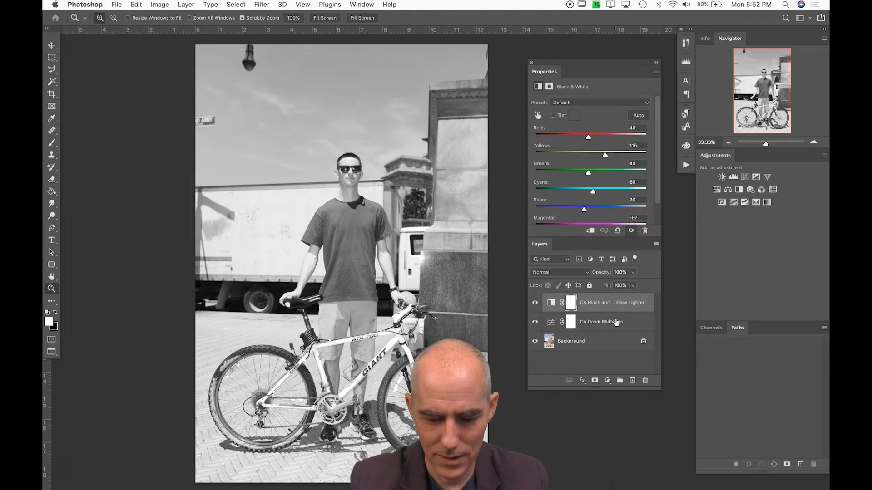
- Convert the locked Background into a regular layer named "Main Image"
double_click(578, 342)
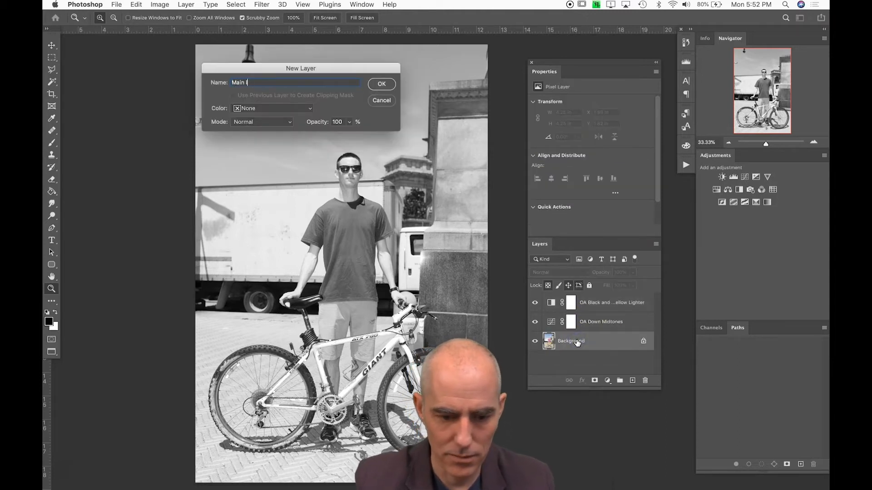
key(Return)
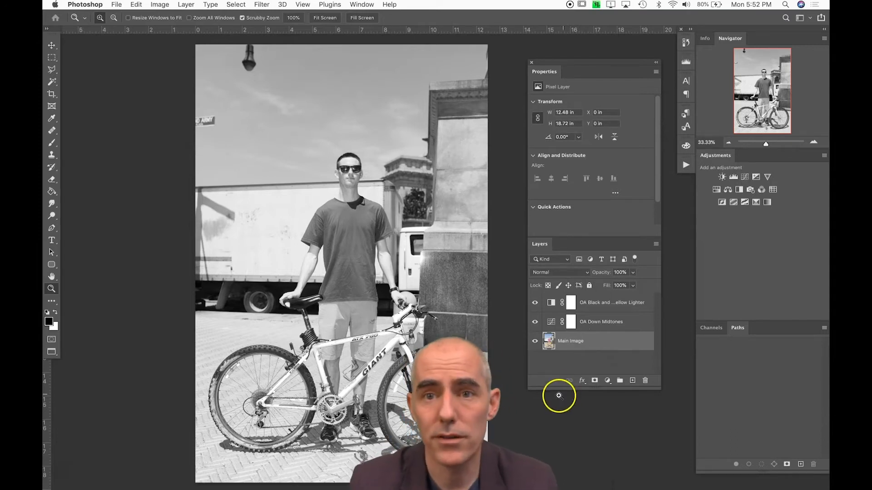
- Add an empty layer above the Black & White adjustment and name it "Retouching out Sign and Lamppost"
click(614, 303)
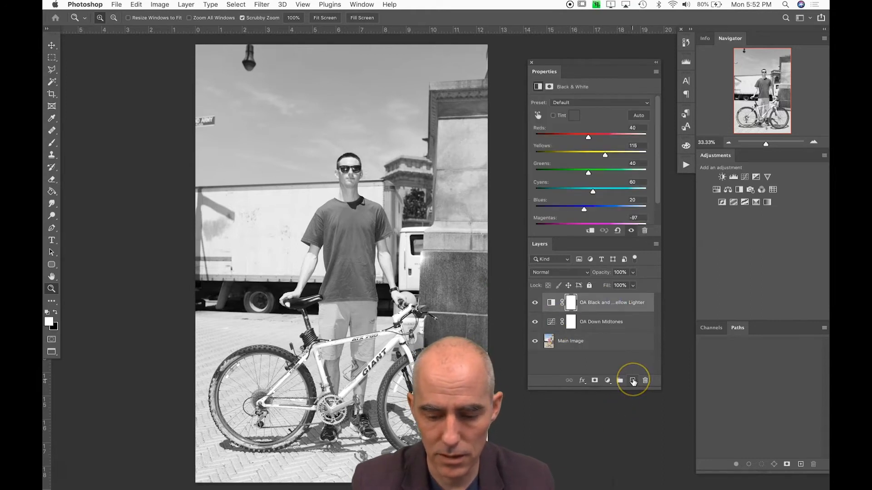
click(618, 348)
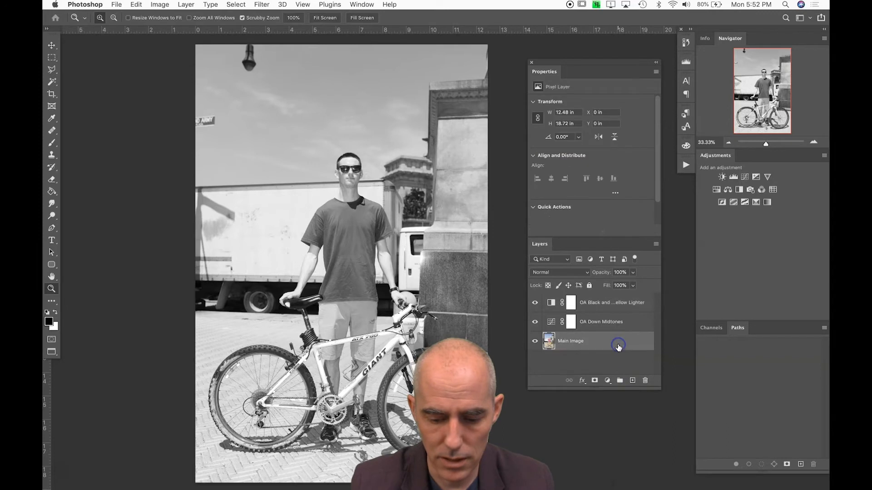
click(609, 306)
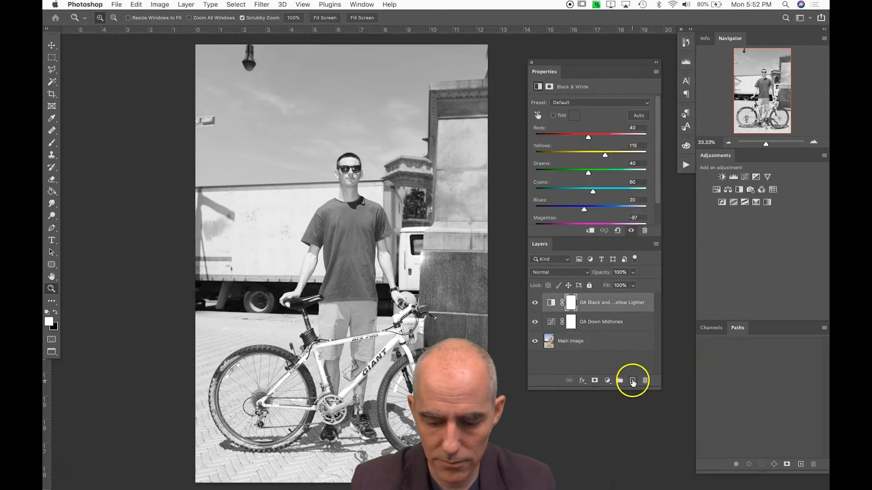
click(632, 381)
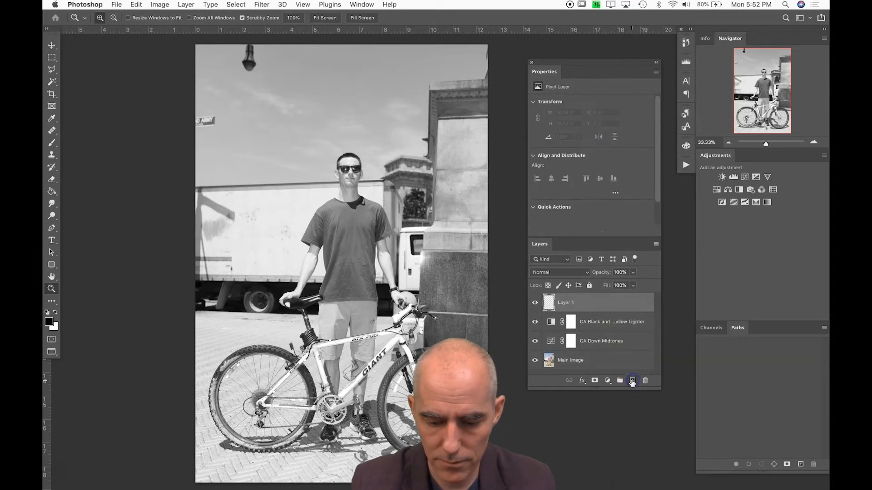
double_click(564, 302)
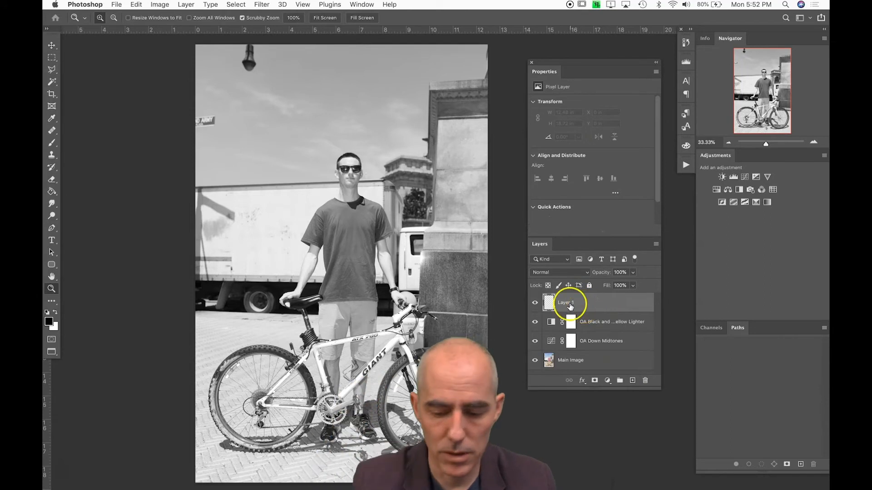
text(R)
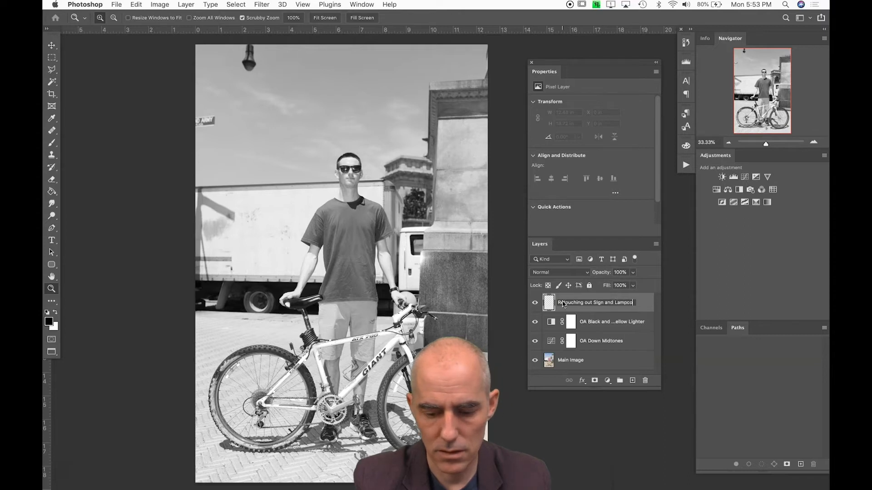
text(etouching out Sign and Lamppost)
key(Return)
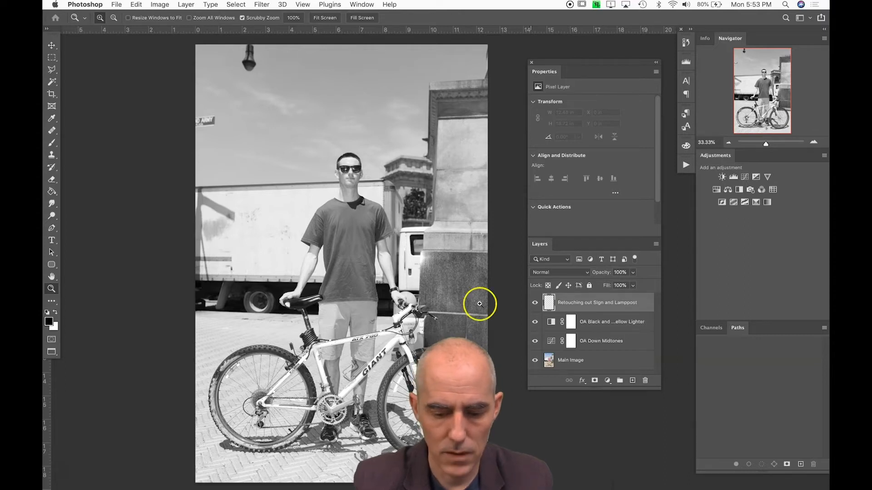
- Switch to the Healing Brush and enlarge it to 300 px for retouching the street sign
click(214, 122)
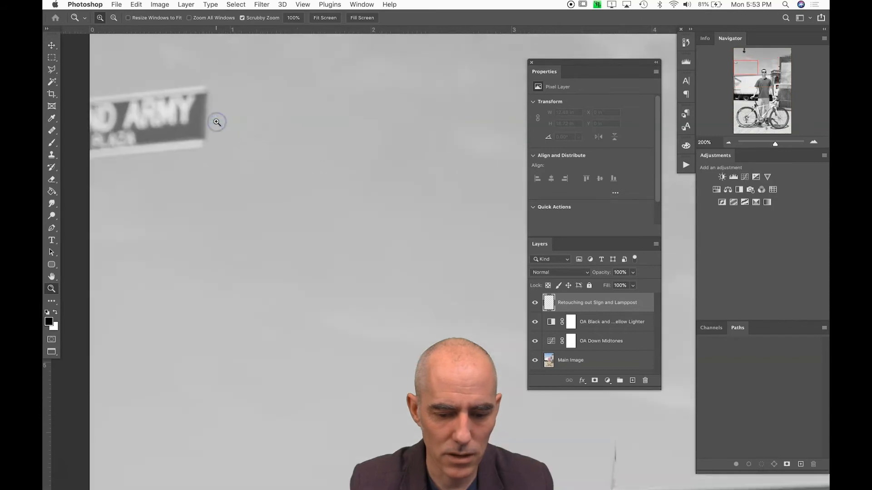
click(213, 130)
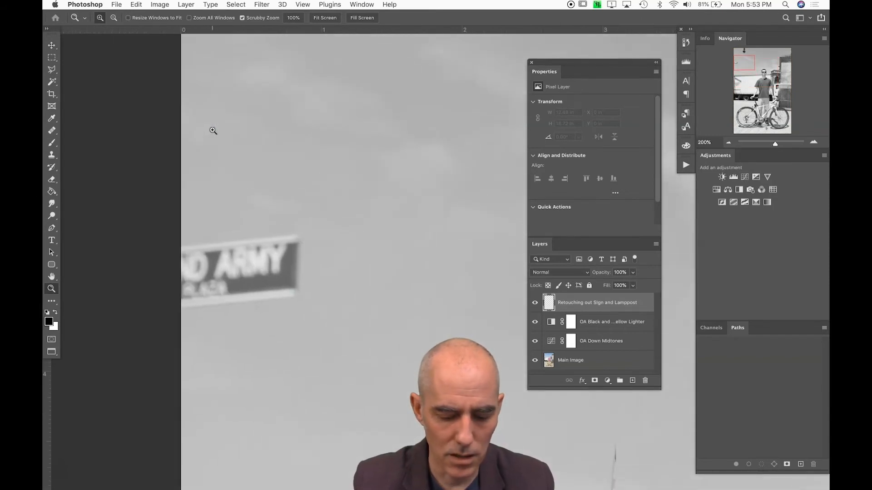
key(j)
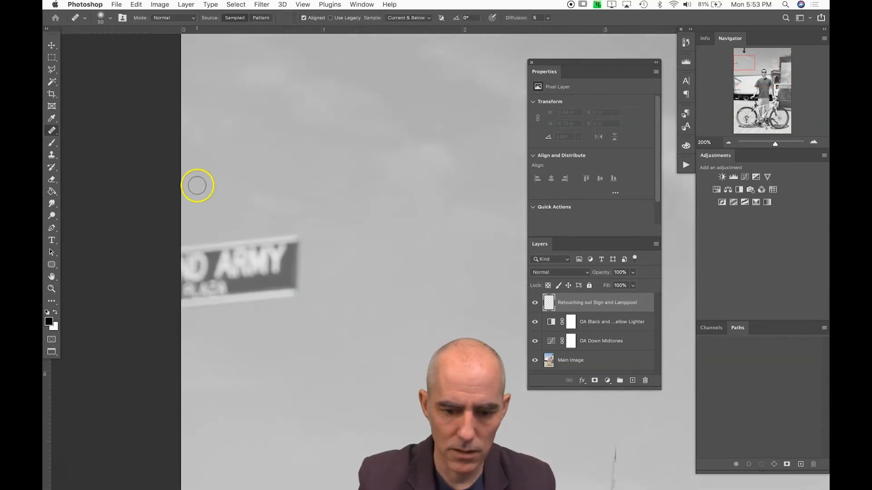
key(bracketright)
key(bracketright)
key(bracketright)
key(bracketright)
key(bracketright)
key(bracketright)
key(bracketright)
key(bracketright)
key(bracketright)
key(bracketright)
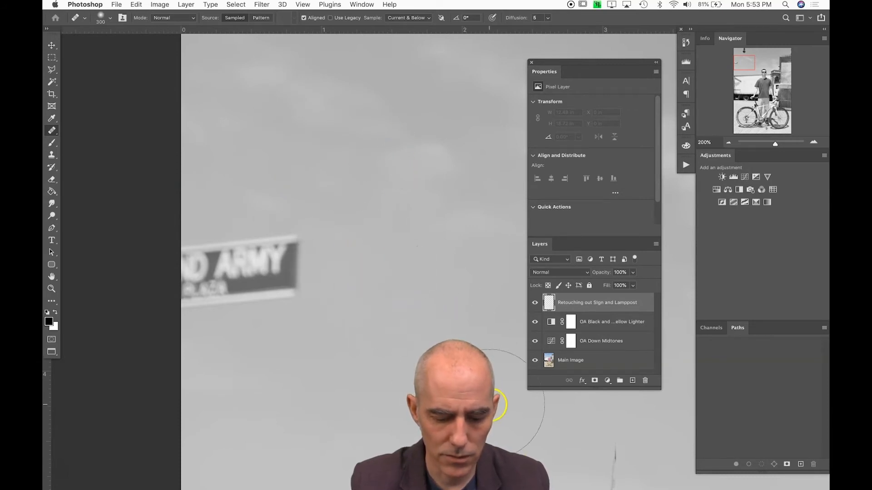
- Heal the street sign out of the sky on the "Retouching out Sign and Lamppost" layer
click(321, 243)
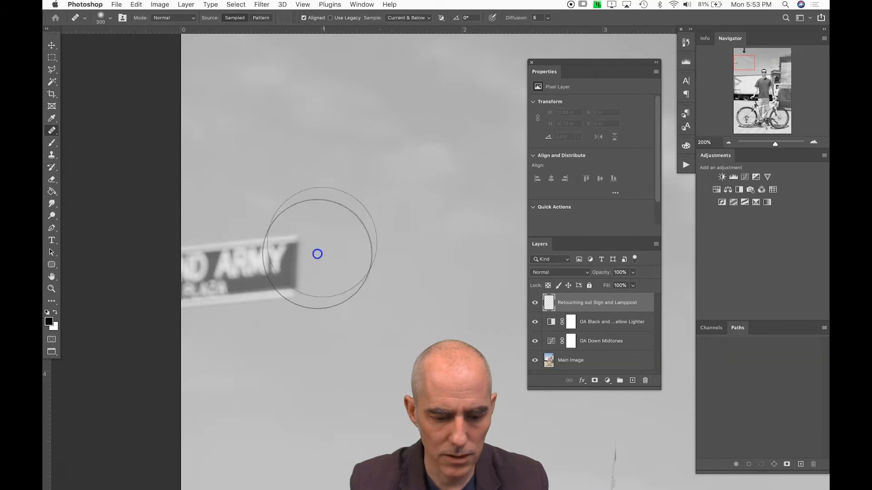
click(210, 296)
click(288, 295)
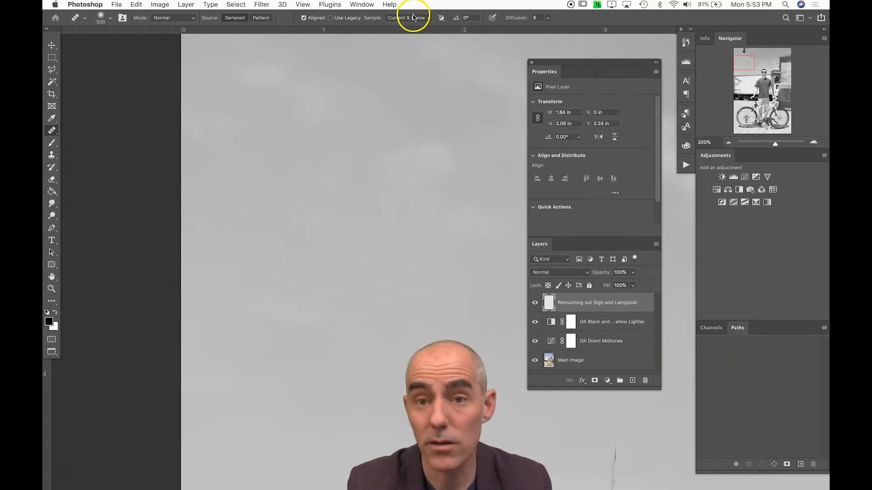
- Heal out the hanging lamppost at the photo's upper edge using clear sky as the source
scroll(461, 130, right, 10)
scroll(461, 130, up, 4)
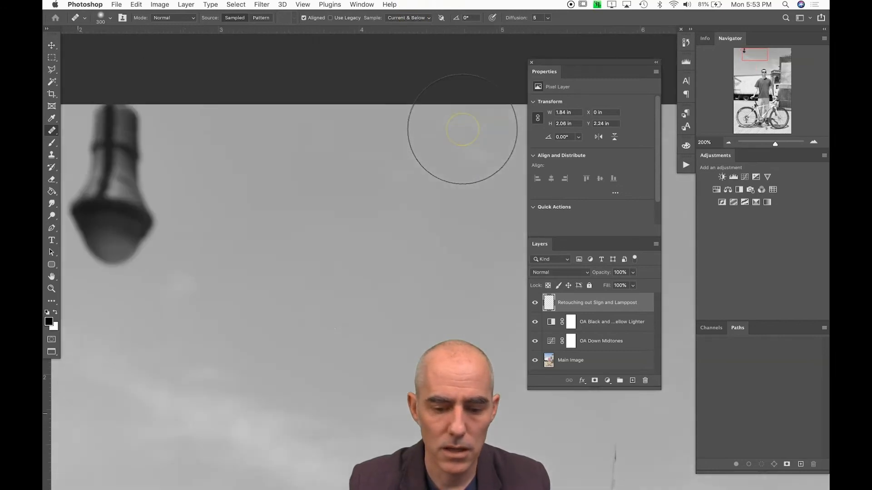
scroll(462, 129, right, 3)
scroll(461, 129, up, 1)
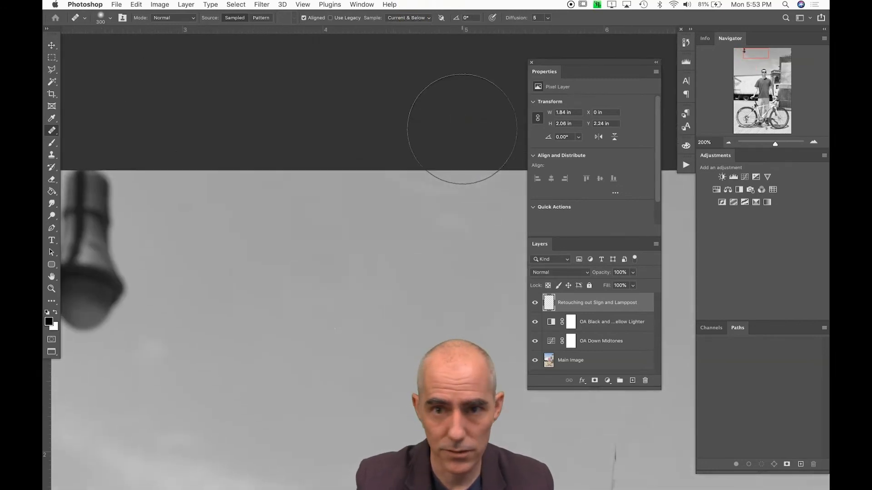
scroll(462, 129, left, 4)
scroll(461, 129, down, 3)
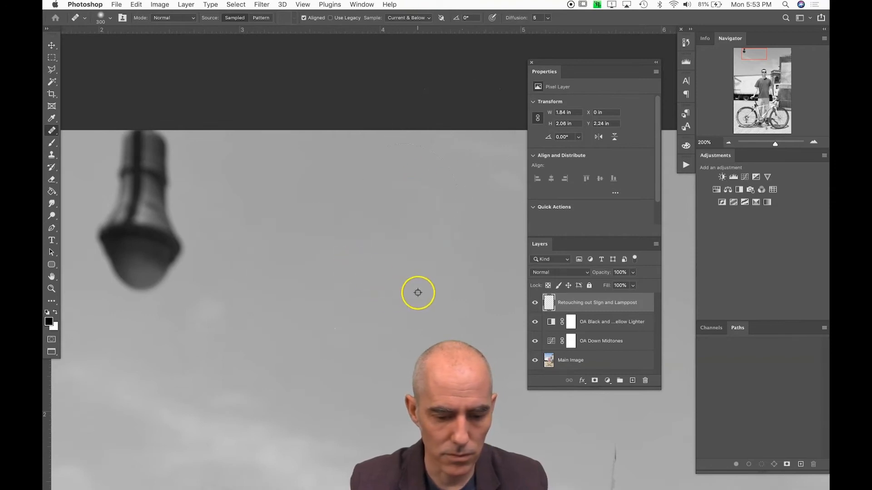
click(179, 284)
mouse_move(175, 284)
mouse_down()
mouse_move(136, 216)
mouse_move(142, 173)
mouse_move(168, 140)
mouse_up()
click(177, 144)
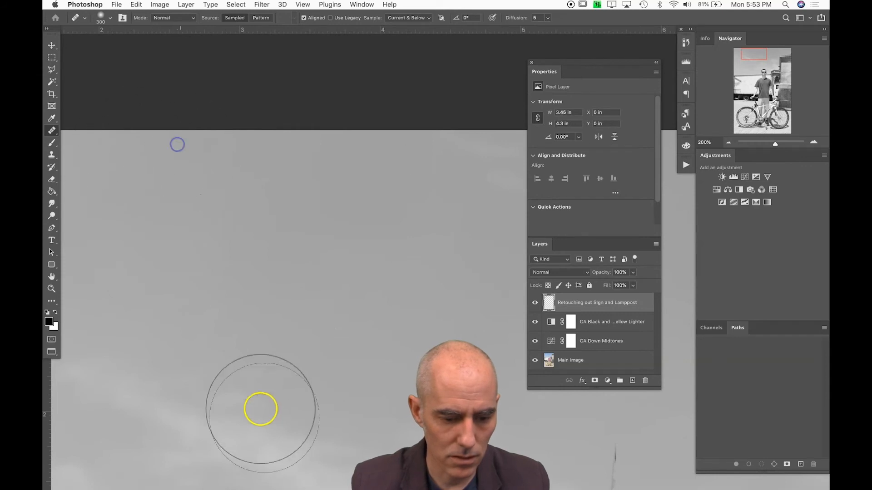
- View the whole photo and toggle the Black & White and Curves adjustments in turn to check the retouched sky
key(super+0)
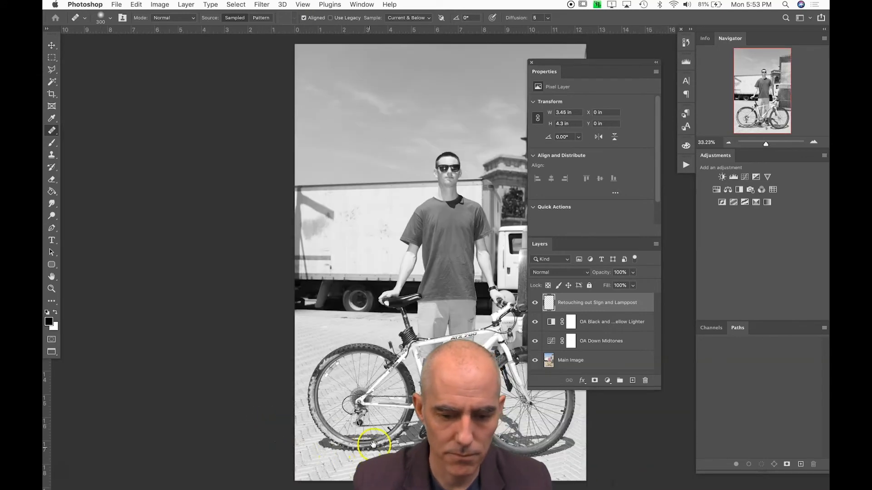
drag(402, 366, 356, 359)
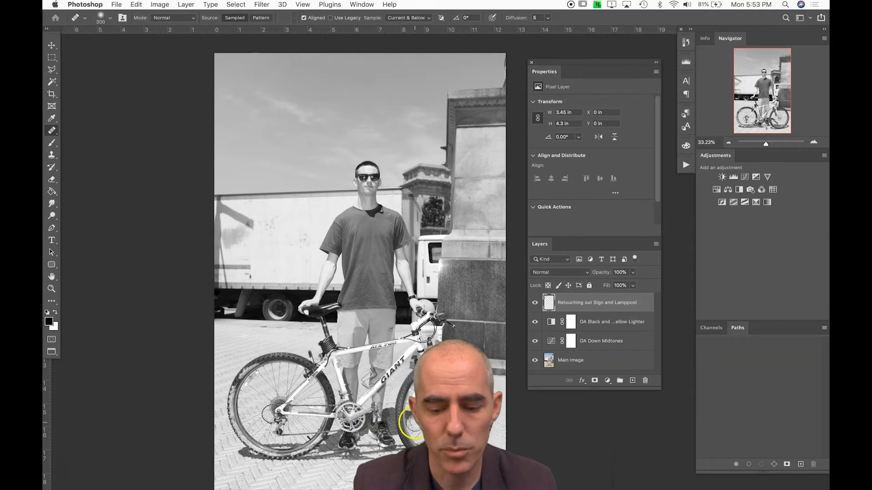
click(535, 323)
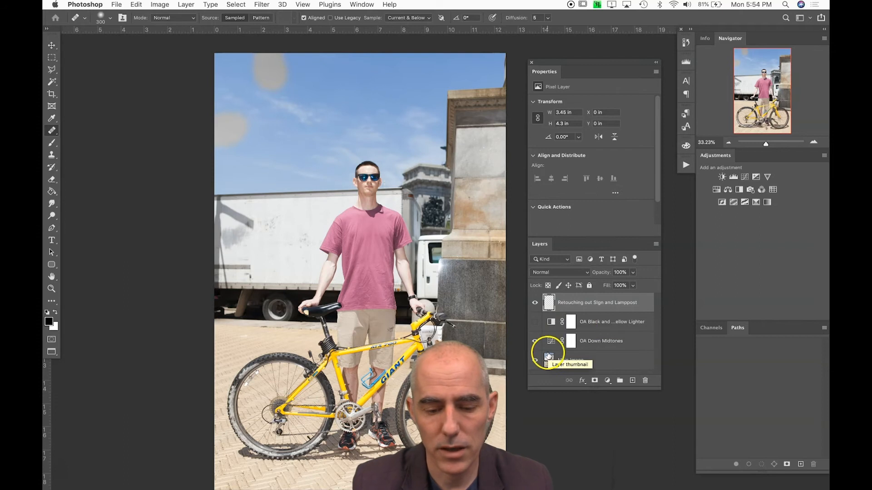
click(534, 322)
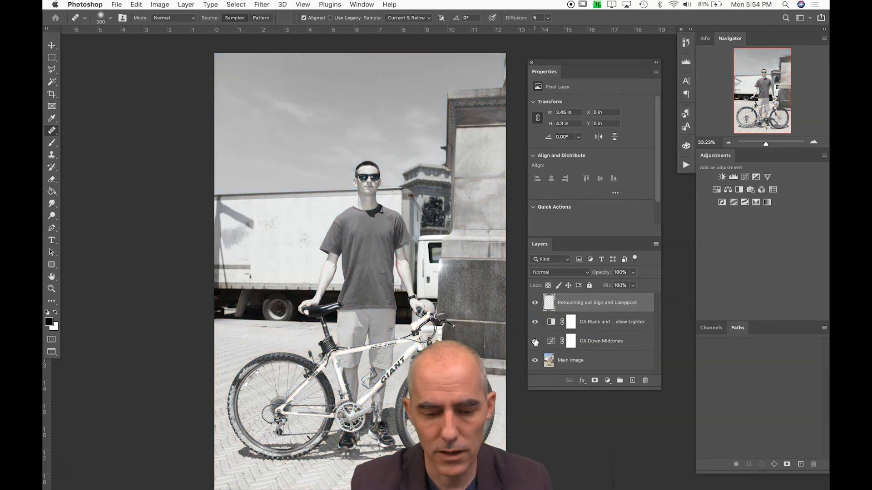
click(534, 341)
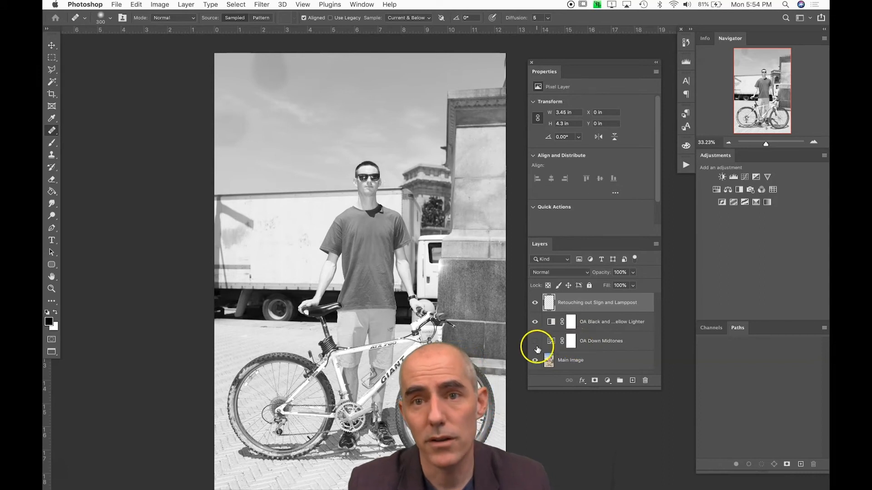
click(535, 341)
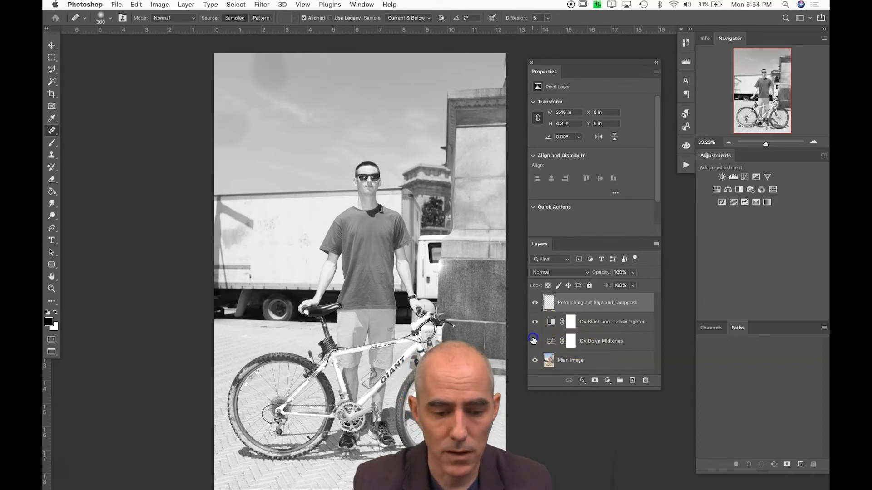
- Hide the Black & White adjustment and examine the retouched sign and lamppost areas against the colour sky
click(536, 321)
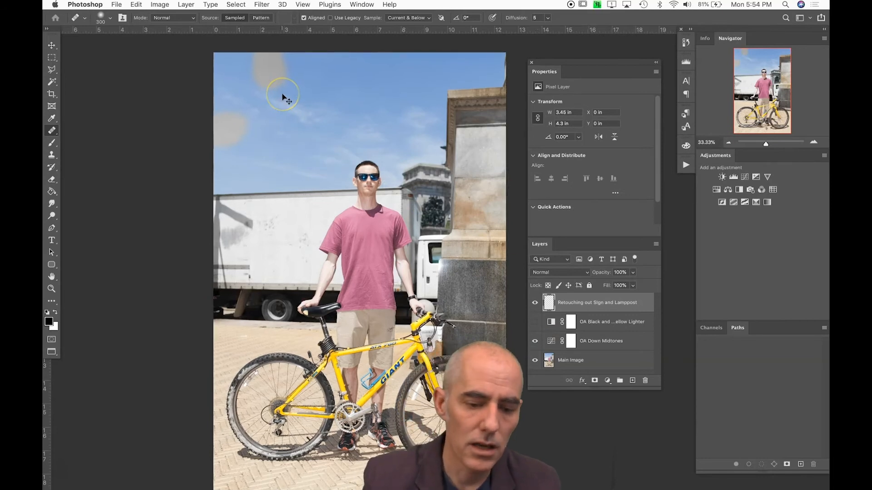
key(super+0)
key(super+plus)
key(super+plus)
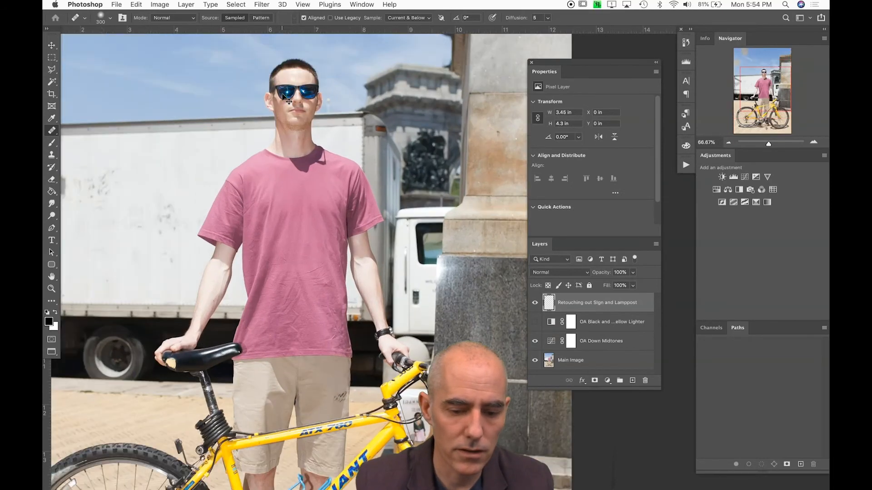
scroll(286, 98, down, 10)
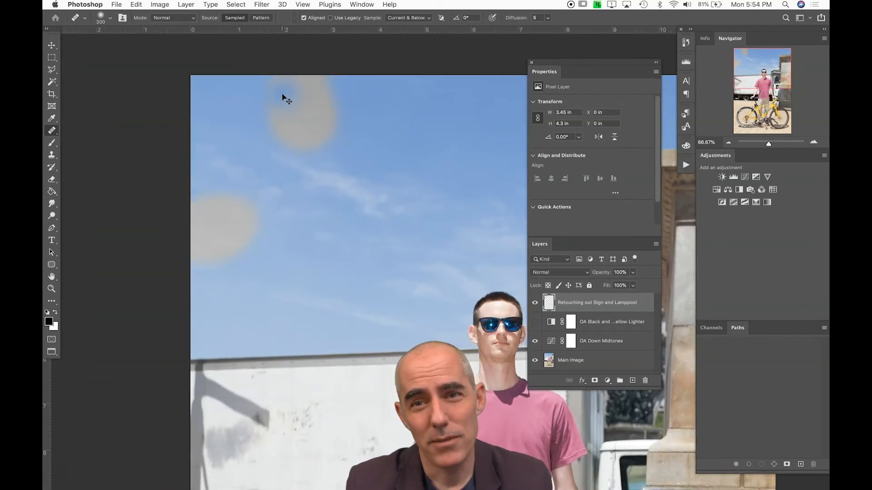
scroll(295, 136, down, 6)
scroll(296, 136, right, 4)
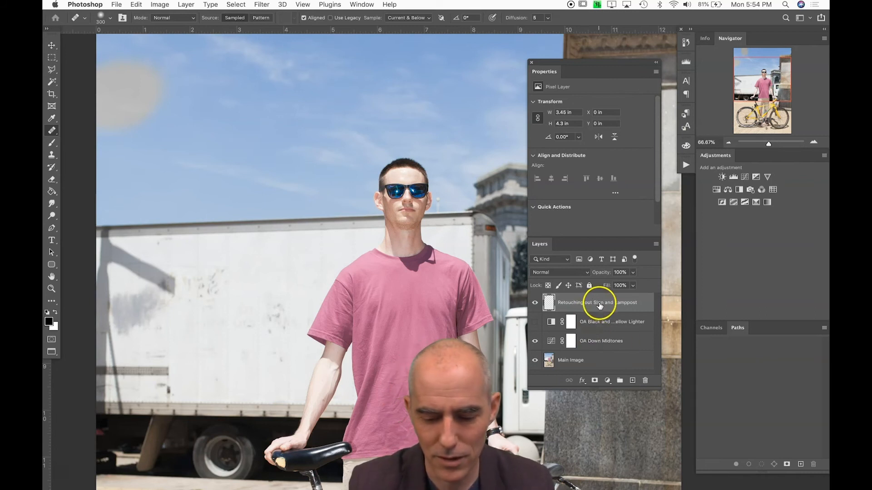
- Delete the "Retouching out Sign and Lamppost" layer and add a new "Retouching Layer" directly above Main Image
click(643, 381)
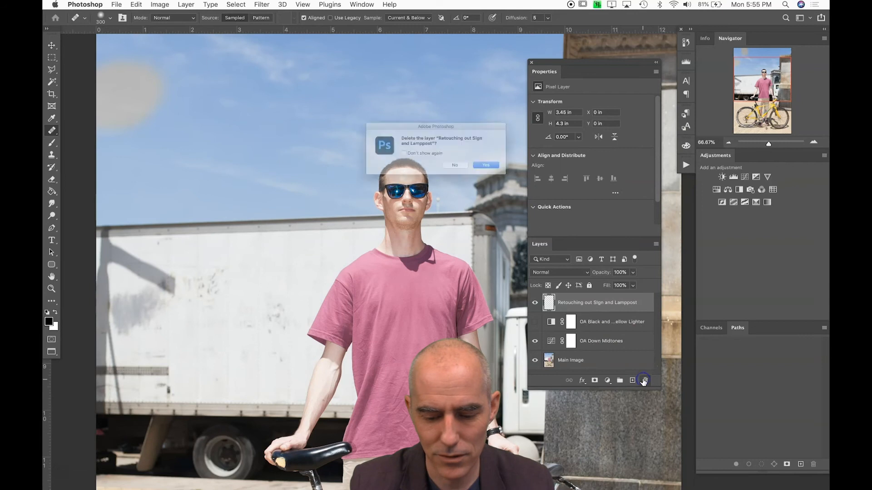
click(501, 171)
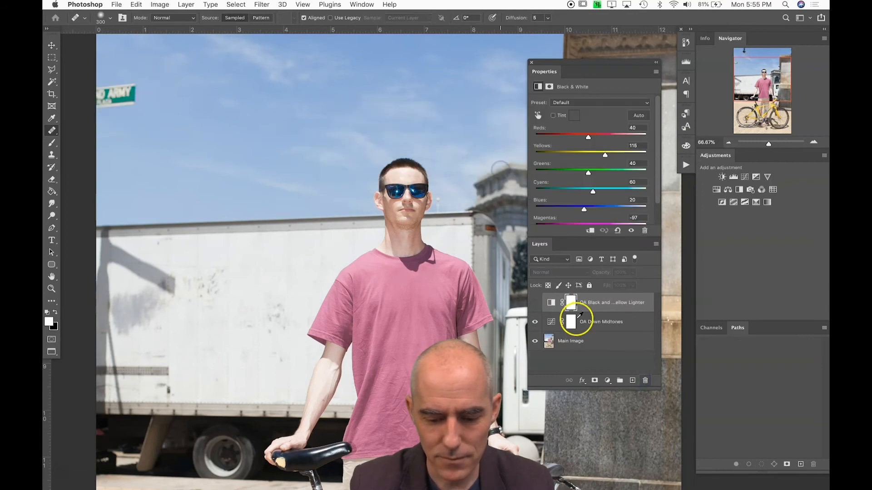
click(632, 380)
double_click(565, 303)
text(Retouching Layer)
key(Return)
drag(566, 303, 571, 347)
click(584, 312)
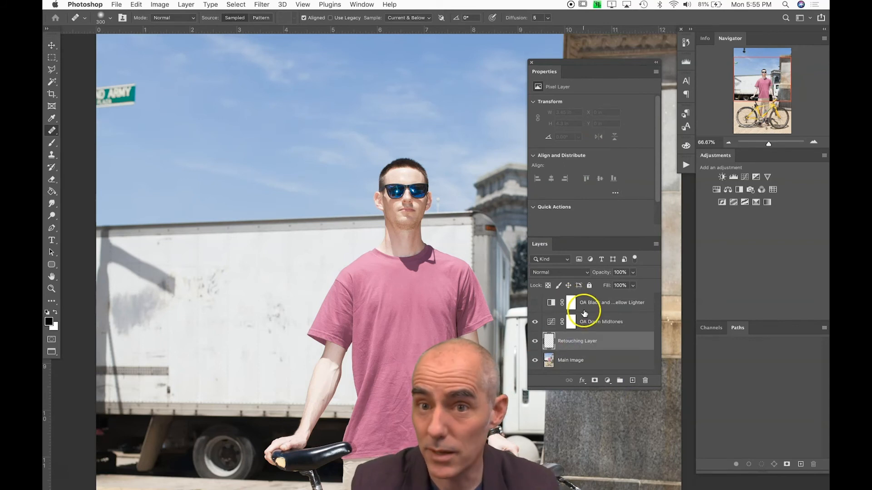
- Rename the new retouching layer "Retouching out Lamp and Sign" and keep it selected
double_click(581, 340)
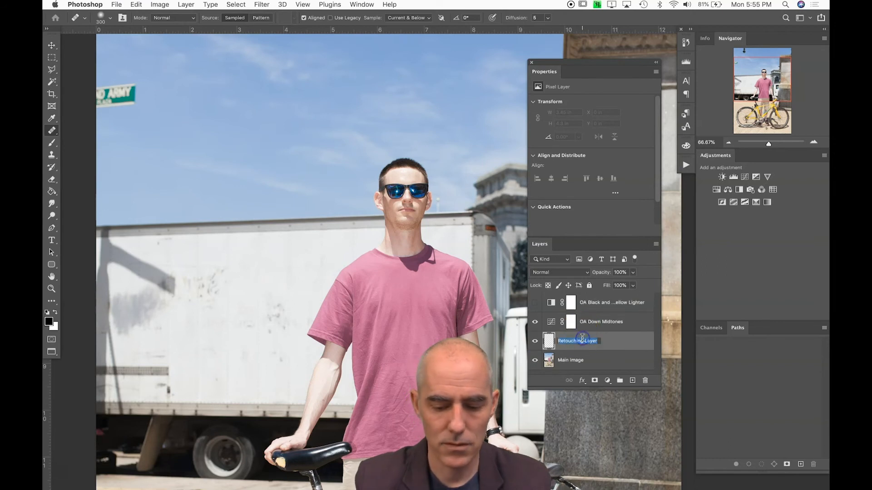
text(Retouching out )
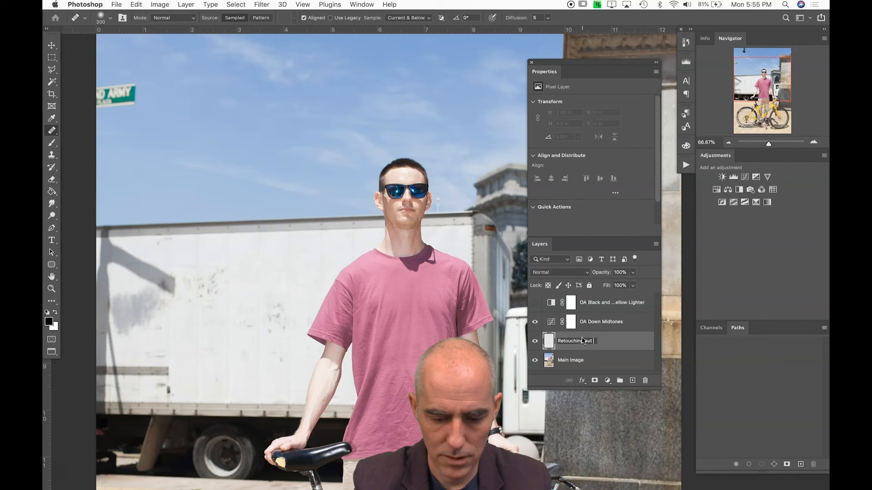
text(Lamp and Sign)
key(Return)
click(570, 342)
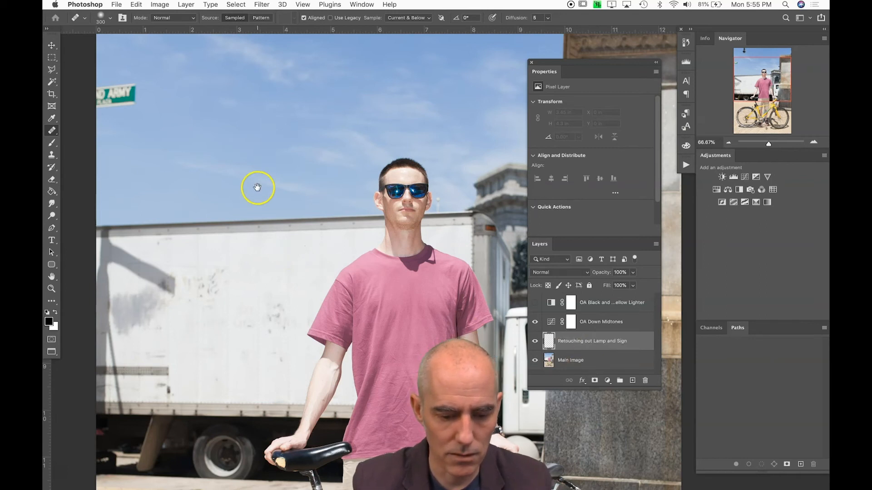
- Show the Black & White adjustment again and heal out the street sign and lamppost with sampled clear sky
mouse_move(286, 220)
mouse_down()
mouse_move(305, 291)
mouse_move(296, 305)
mouse_up()
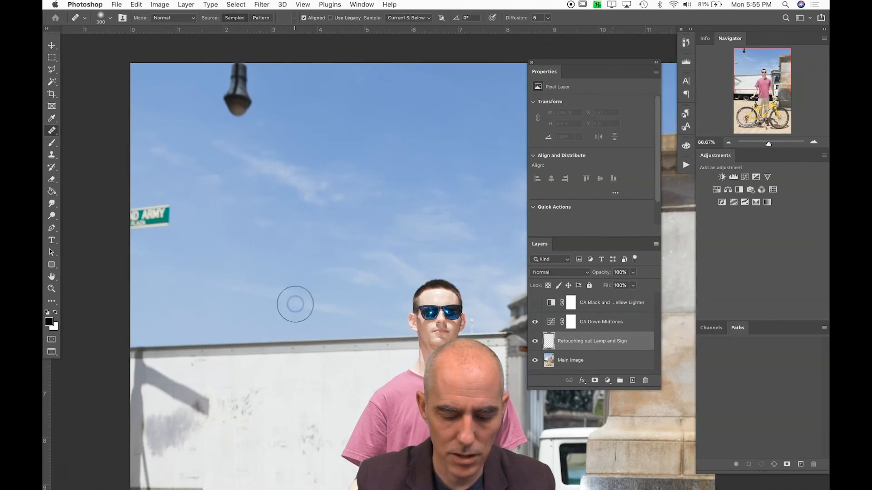
click(535, 302)
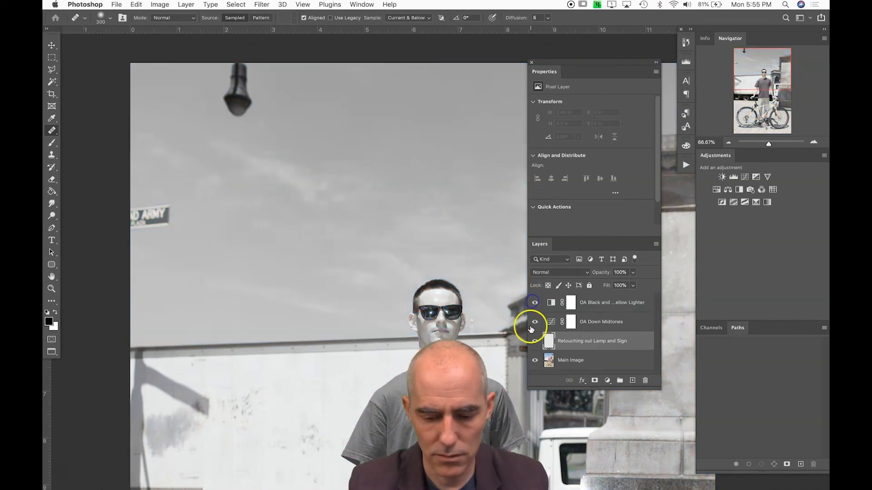
alt+click(225, 235)
click(181, 206)
mouse_move(180, 206)
mouse_down()
mouse_move(161, 230)
mouse_move(157, 210)
mouse_move(131, 218)
mouse_up()
alt+click(360, 113)
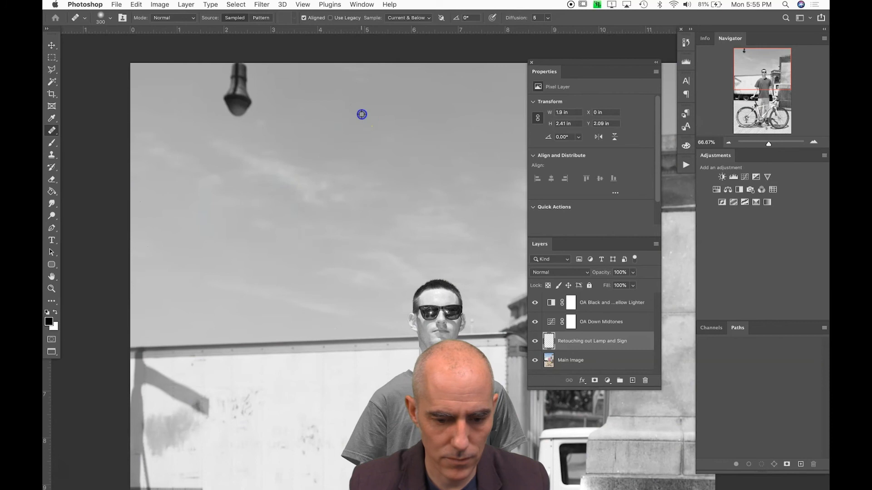
mouse_move(268, 108)
mouse_down()
mouse_move(224, 111)
mouse_move(250, 94)
mouse_move(237, 66)
mouse_up()
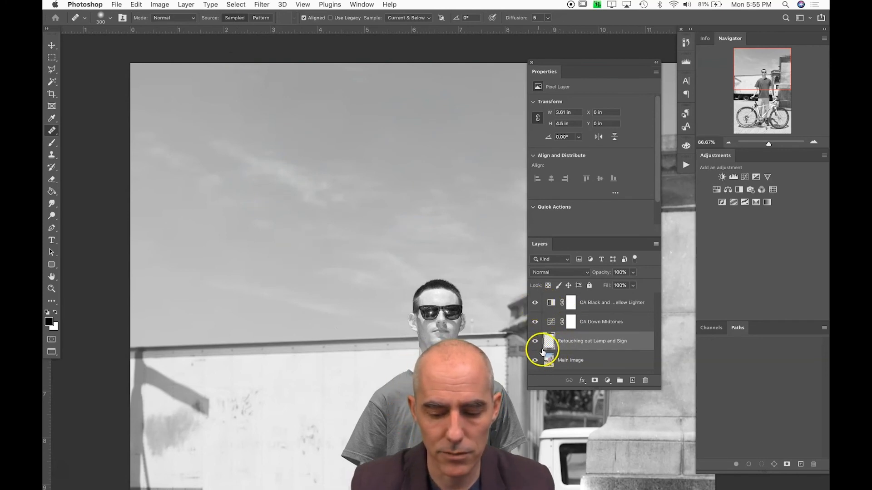
- Toggle the Black & White and Curves adjustments off and on to check the retouching under each
click(535, 304)
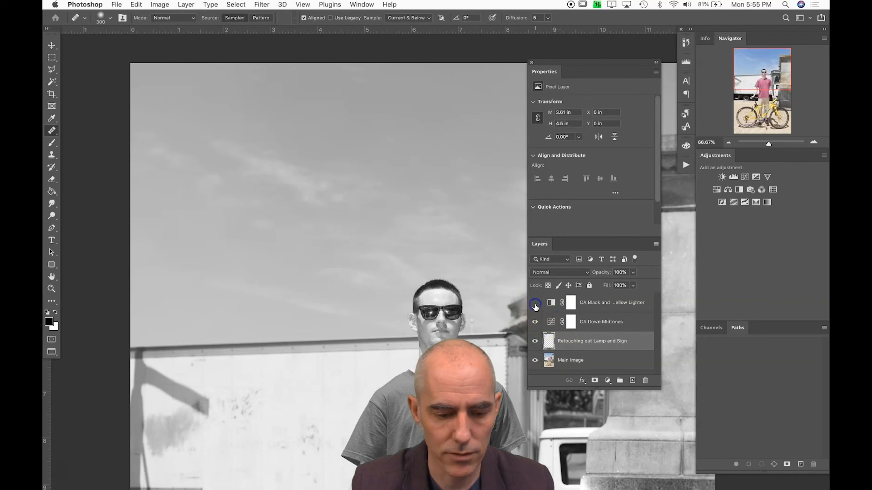
click(535, 304)
click(535, 304)
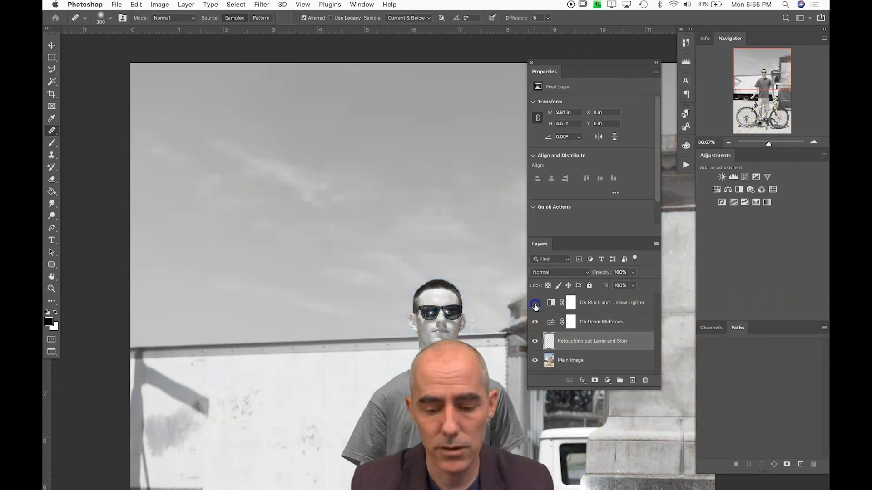
click(535, 304)
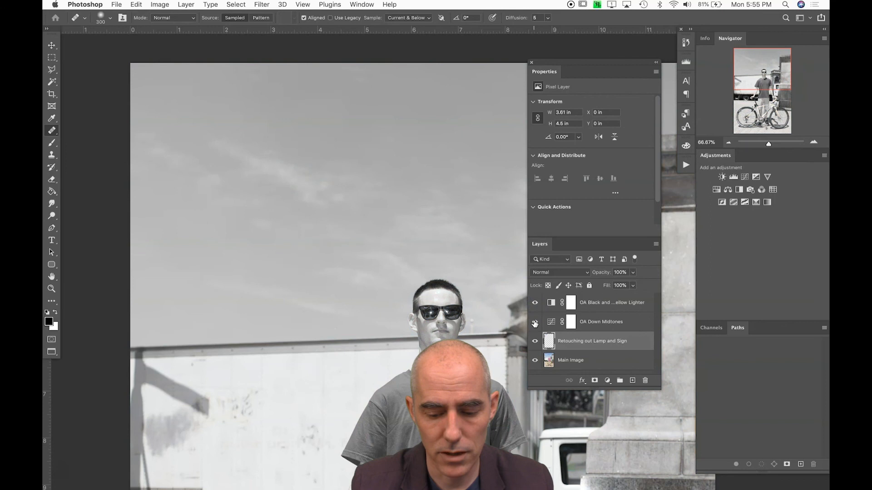
click(534, 322)
click(534, 322)
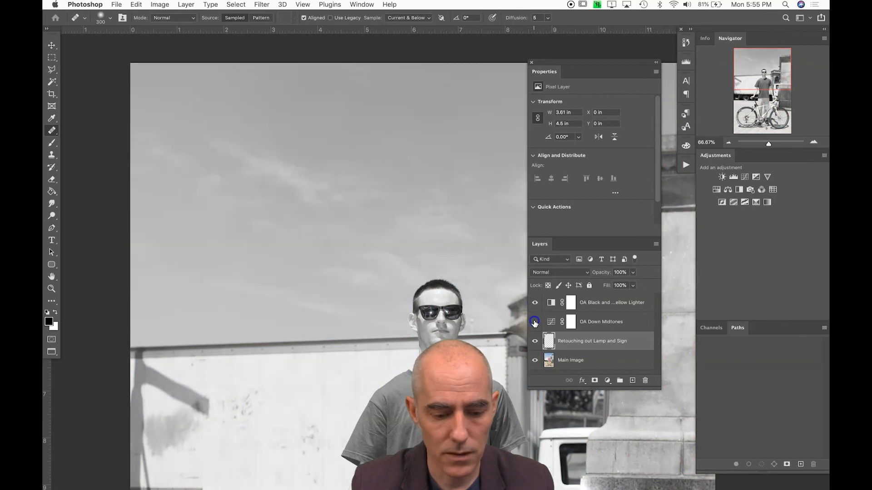
click(534, 321)
click(534, 322)
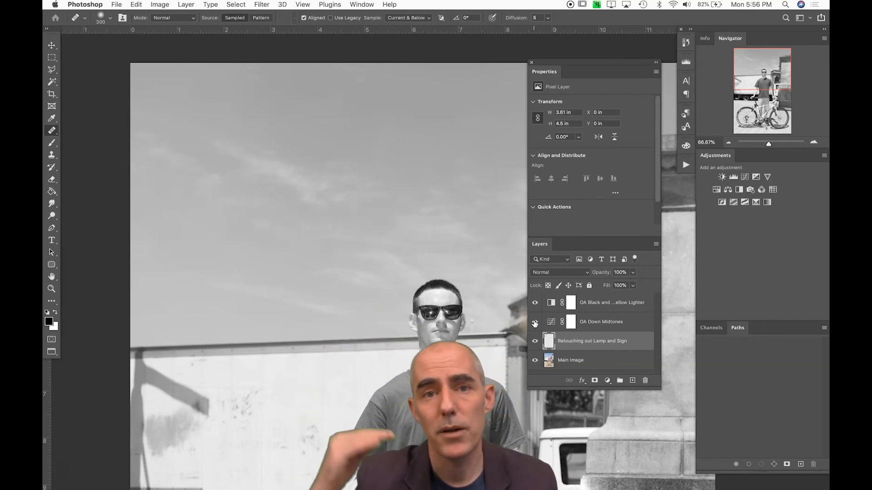
- Hide both the OA Down Midtones and OA Black and White adjustment layers, leaving the retouched colour photo
click(534, 323)
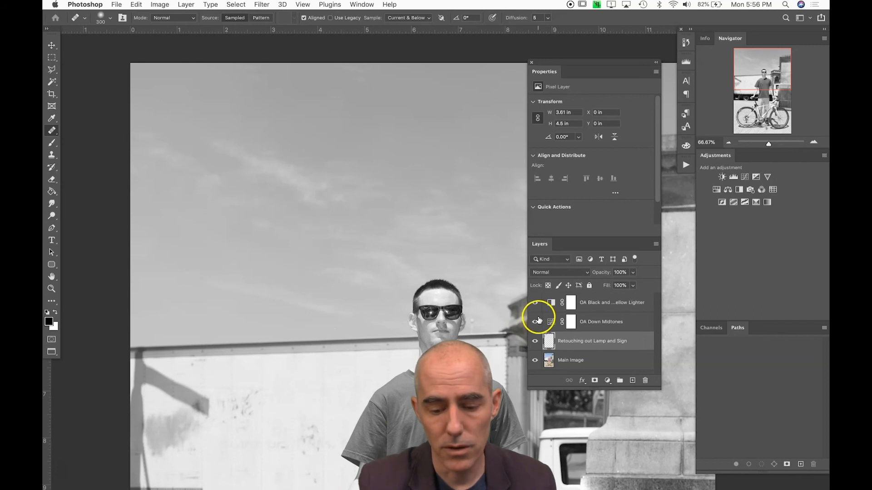
click(534, 303)
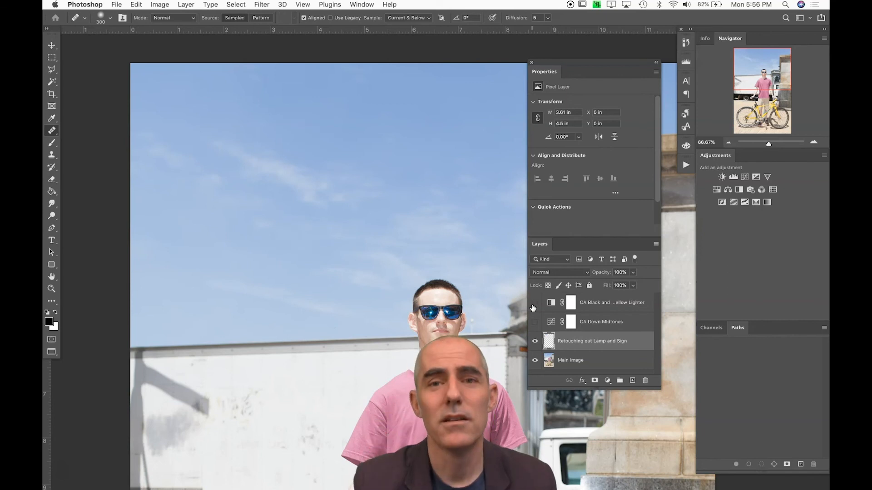
click(535, 302)
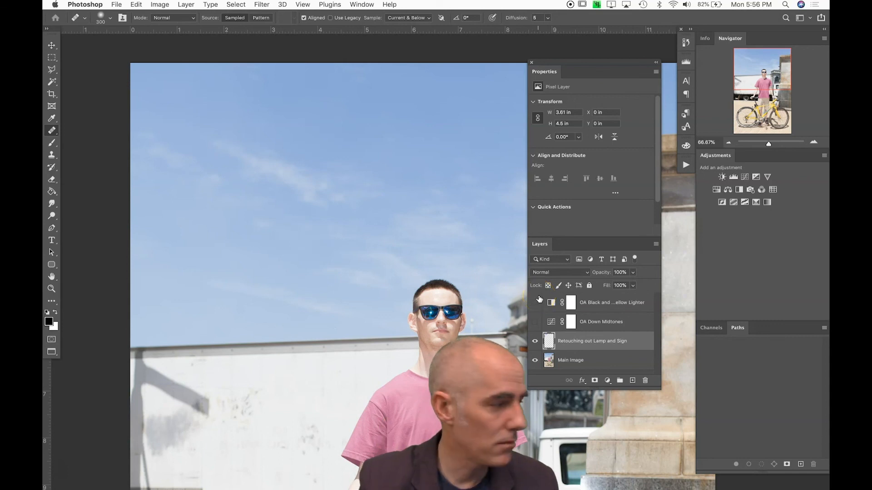
click(539, 299)
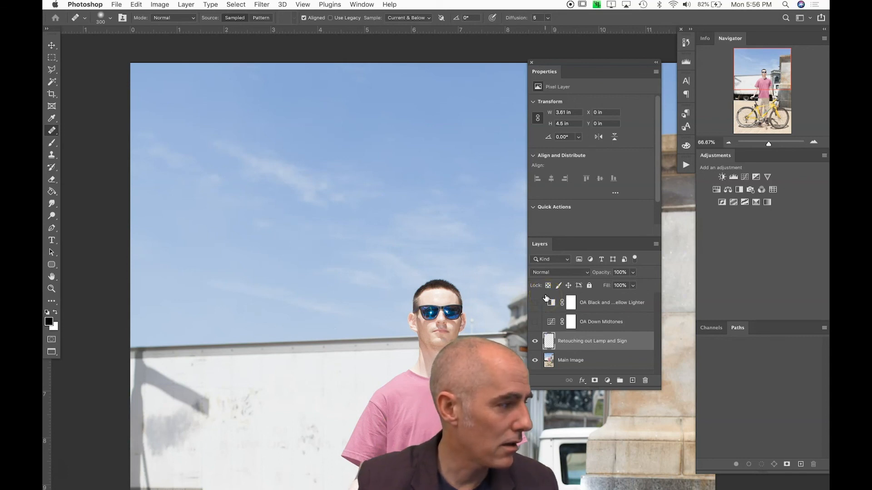